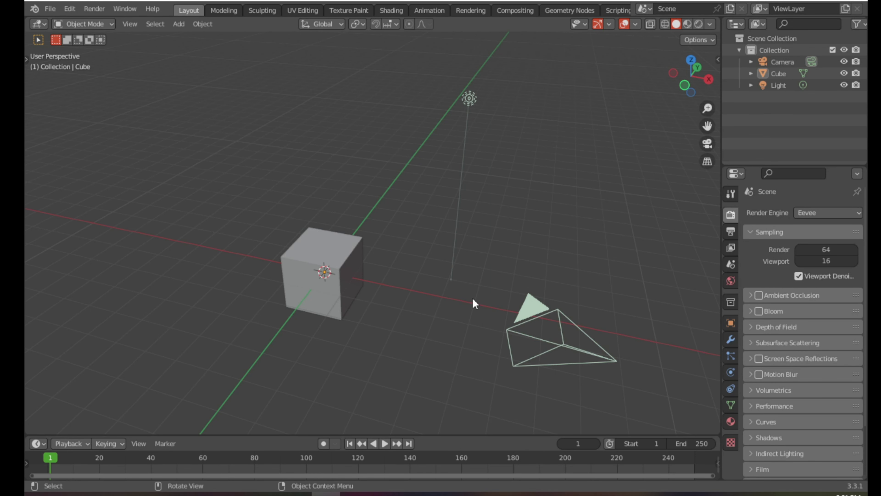
# Zoom the viewport and show the sidebar with the cube's 0 m location and 2 m dimensions.
pyautogui.scroll(-2, 422, 249)
pyautogui.scroll(2, 423, 249)
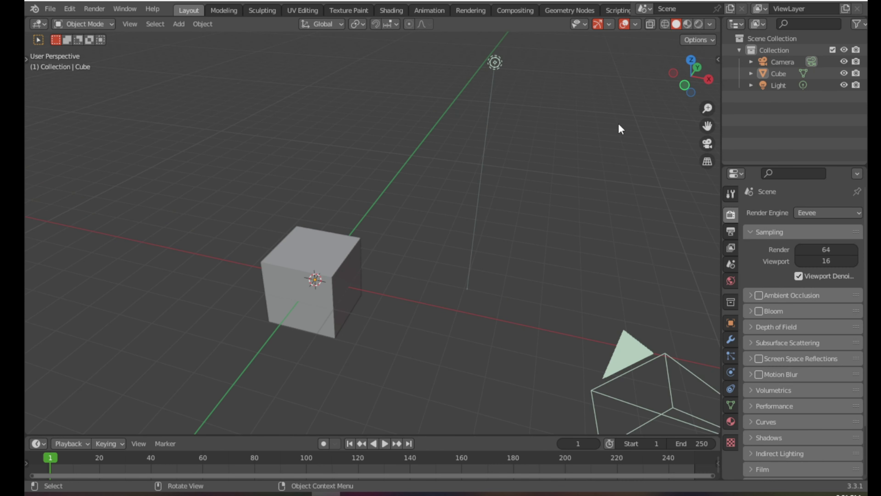
pyautogui.press('n')
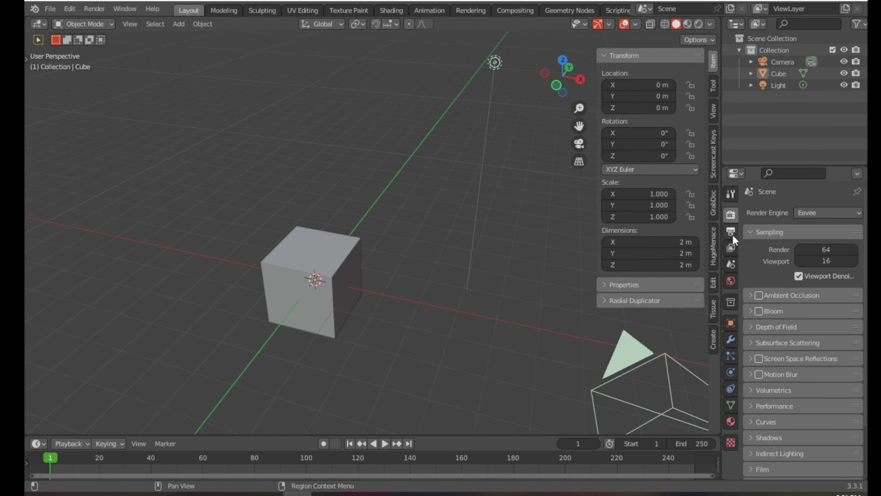
# Switch the sidebar to the View tab and scroll to the Theme panel.
pyautogui.click(712, 85)
pyautogui.click(713, 109)
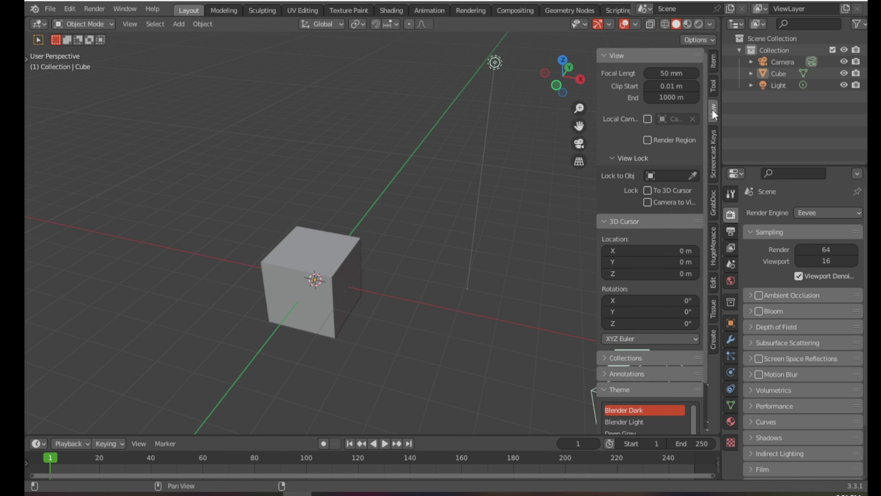
pyautogui.scroll(-2, 610, 382)
pyautogui.scroll(-2, 607, 357)
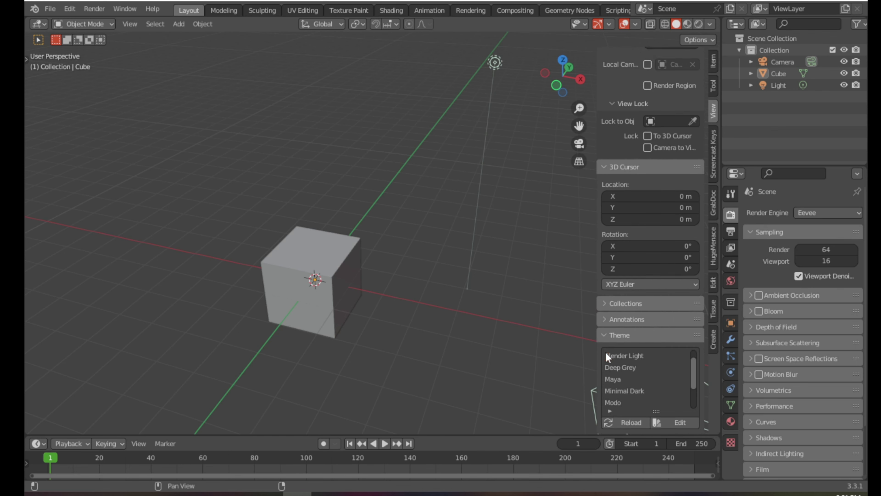
pyautogui.scroll(1, 617, 361)
# Try the Blender Light, Blender Dark, Deep Grey, Maya and Minimal Dark themes.
pyautogui.click(624, 369)
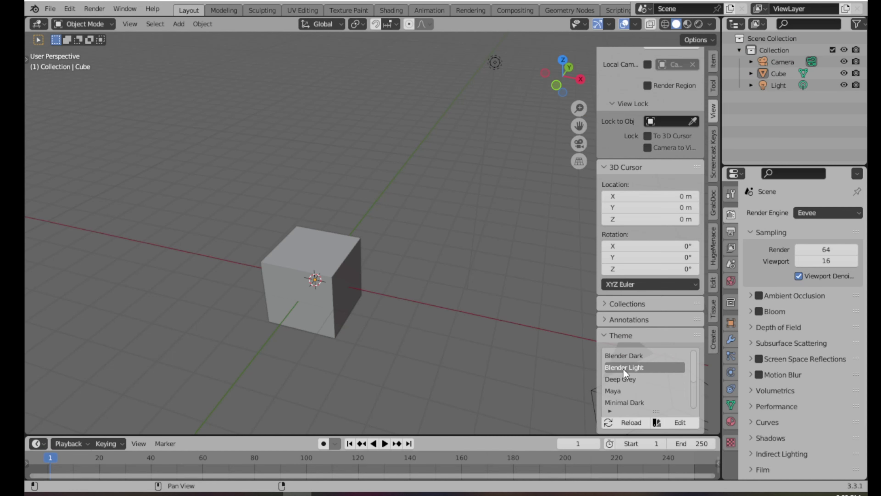
pyautogui.click(622, 356)
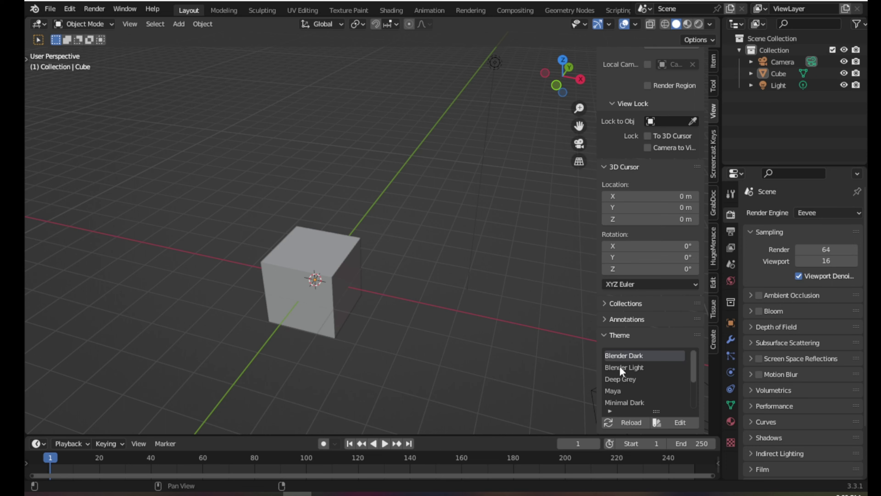
pyautogui.click(620, 367)
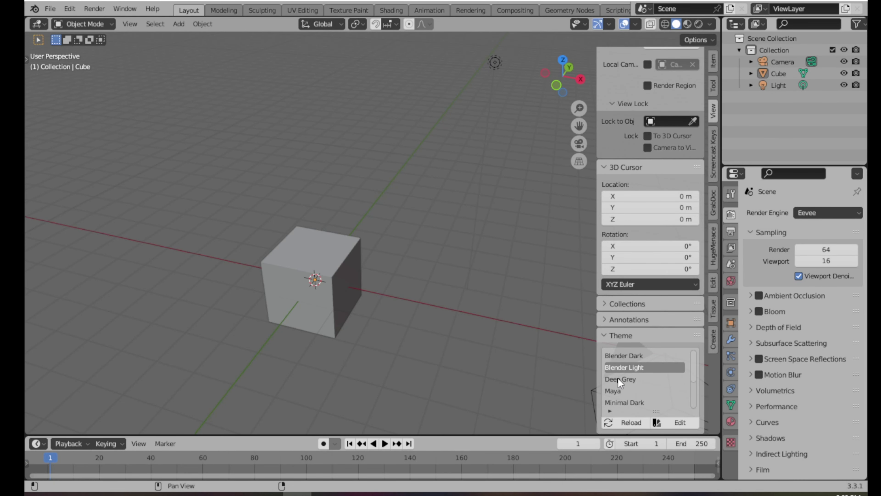
pyautogui.click(617, 378)
pyautogui.click(617, 391)
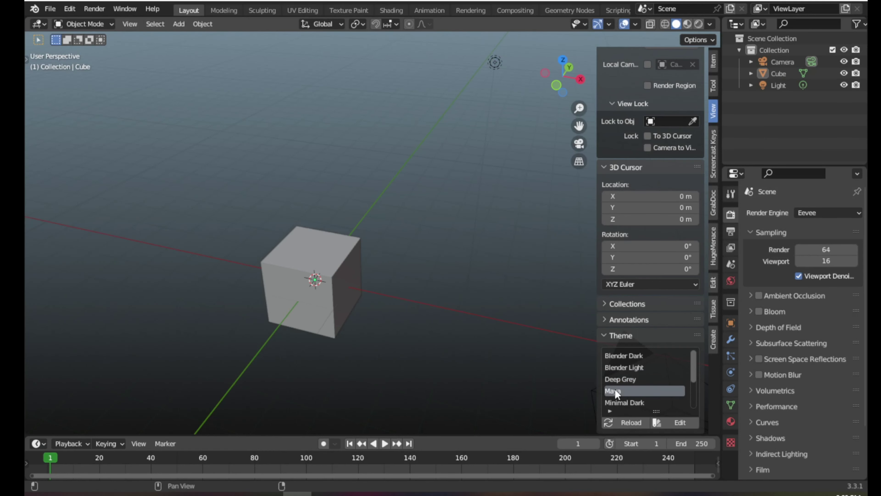
pyautogui.click(618, 400)
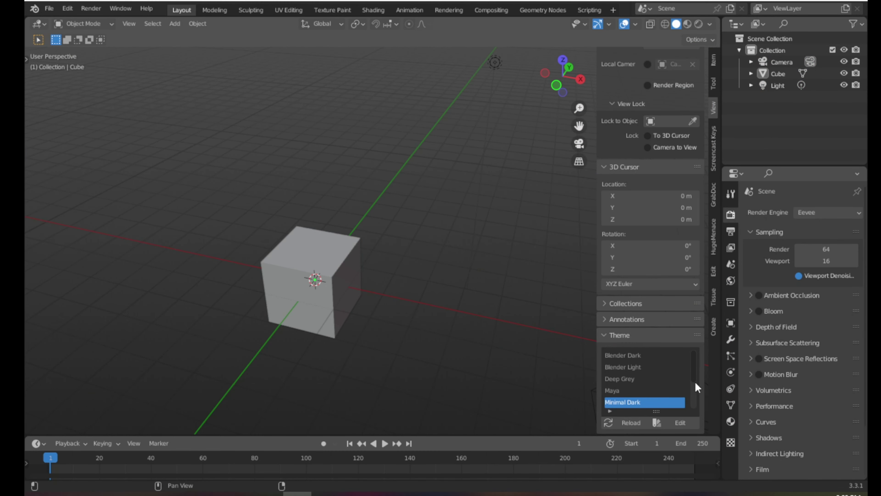
# Try the Modo, Print Friendly, White and Xsi themes further down the list.
pyautogui.scroll(-2, 617, 394)
pyautogui.scroll(-1, 617, 392)
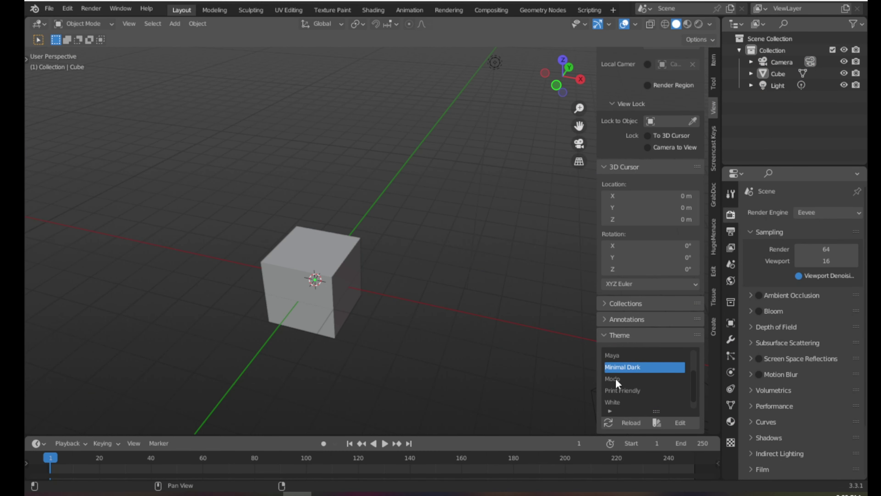
pyautogui.click(615, 378)
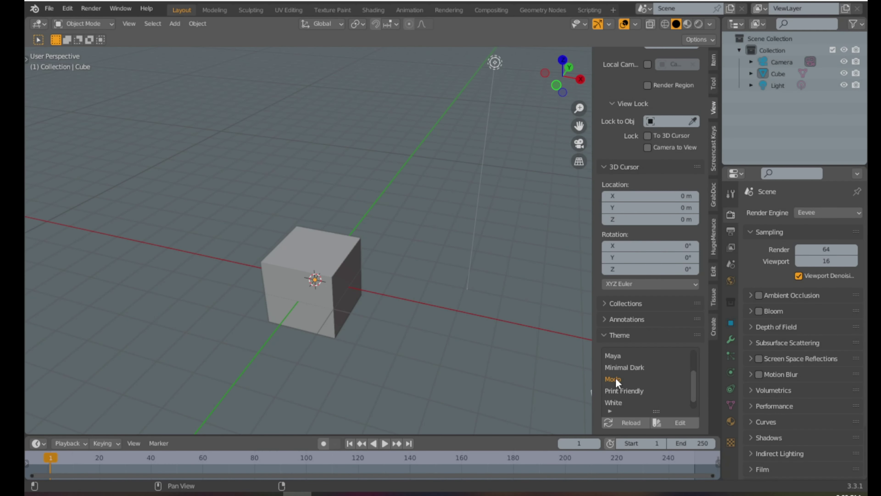
pyautogui.click(620, 390)
pyautogui.scroll(-1, 619, 390)
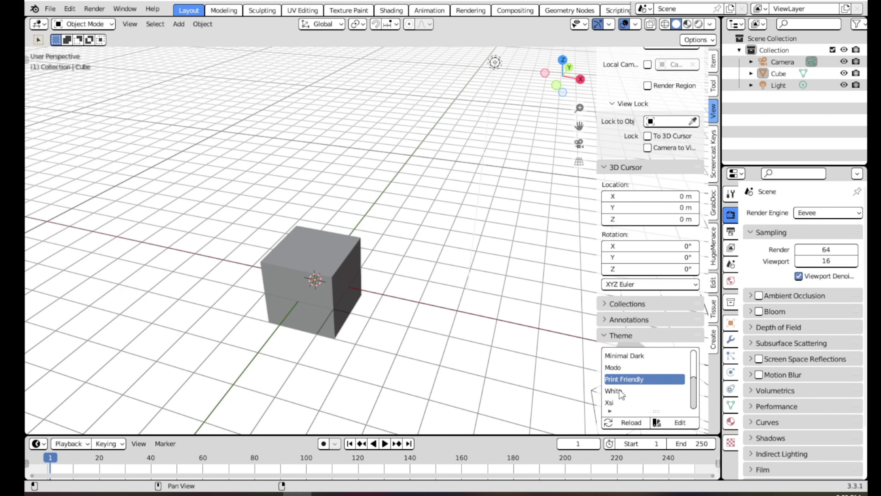
pyautogui.click(619, 390)
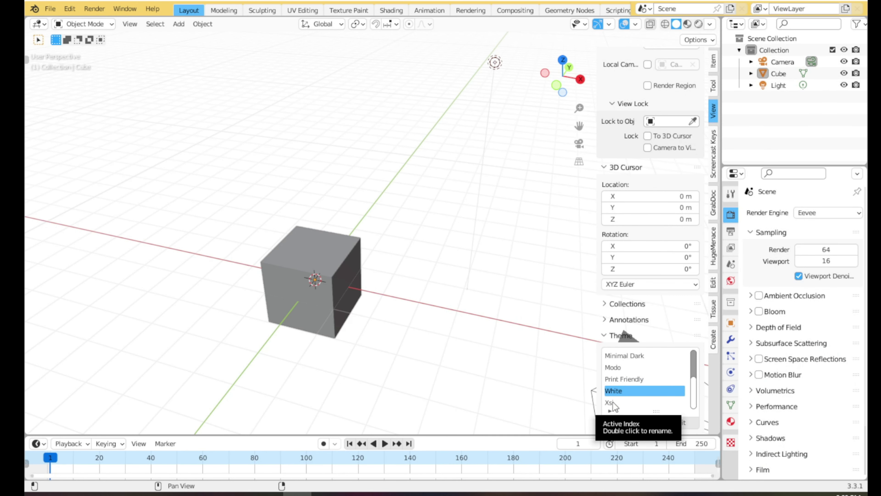
pyautogui.click(612, 402)
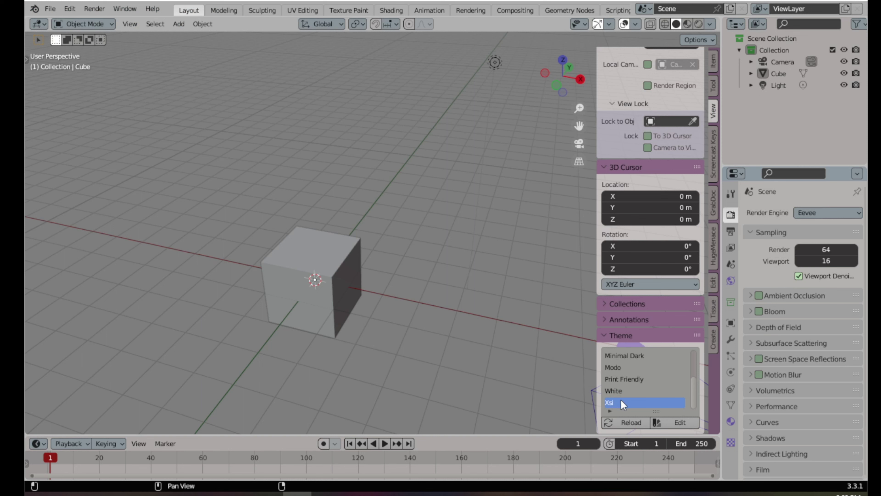
# Go back up the theme list and settle on Deep Grey after rechecking Blender Dark.
pyautogui.scroll(2, 621, 400)
pyautogui.scroll(2, 621, 395)
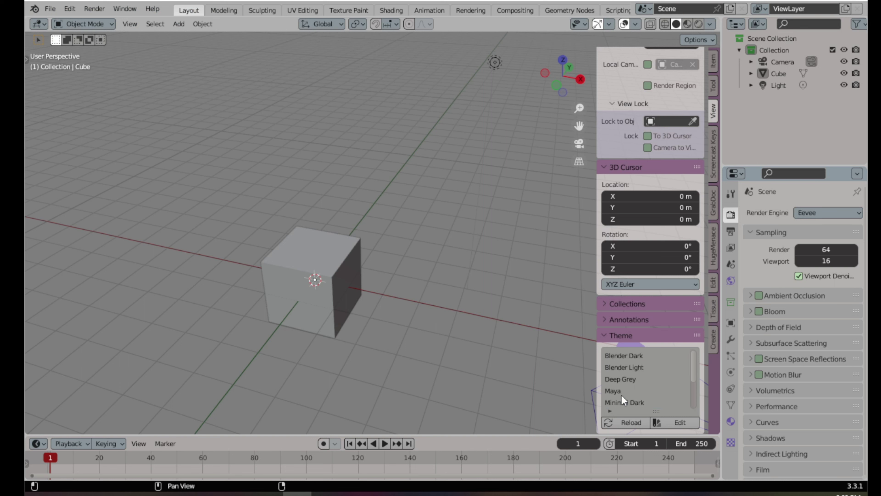
pyautogui.click(626, 378)
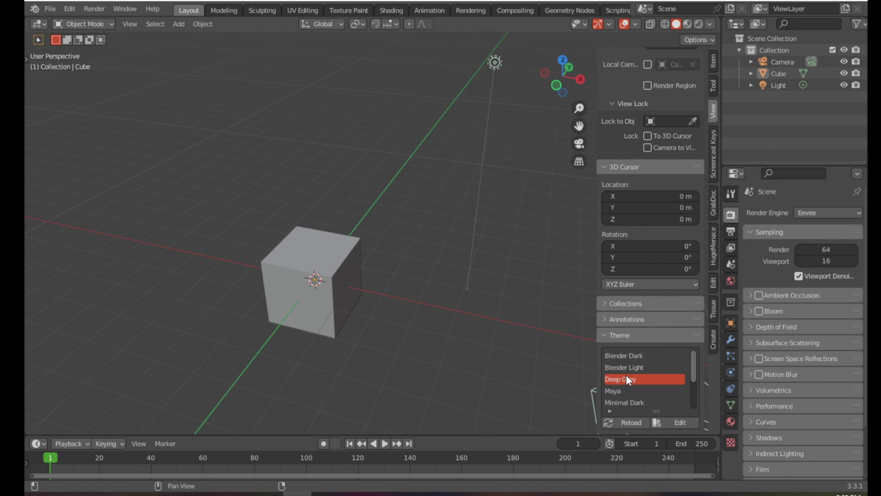
pyautogui.click(619, 355)
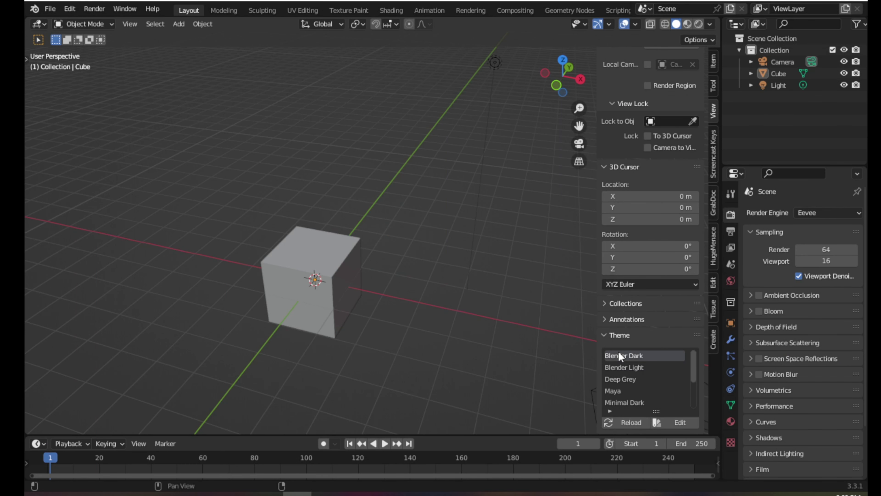
pyautogui.click(623, 379)
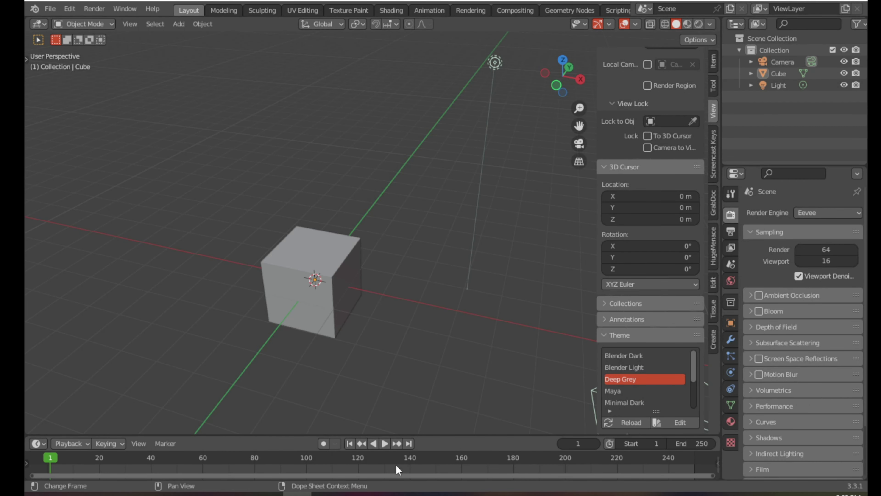
# Turn the bottom timeline into a Text Editor and make it taller.
pyautogui.hotkey('shift', 'F12')
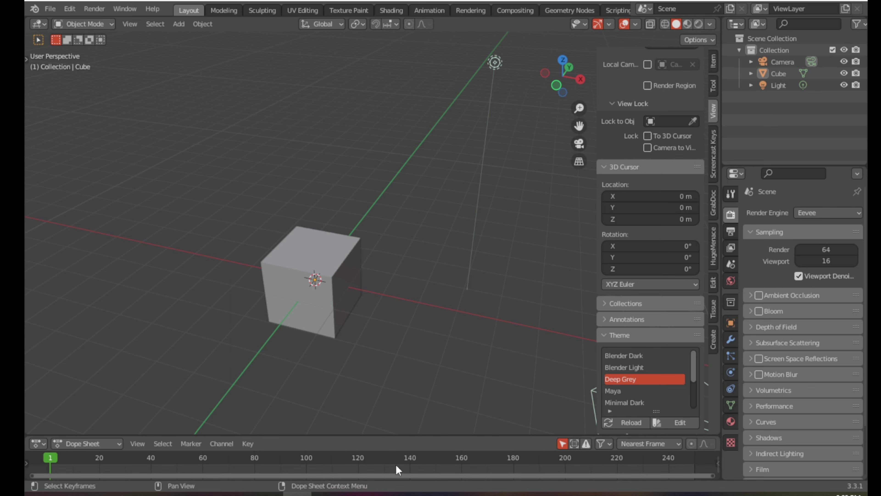
pyautogui.hotkey('shift', 'F11')
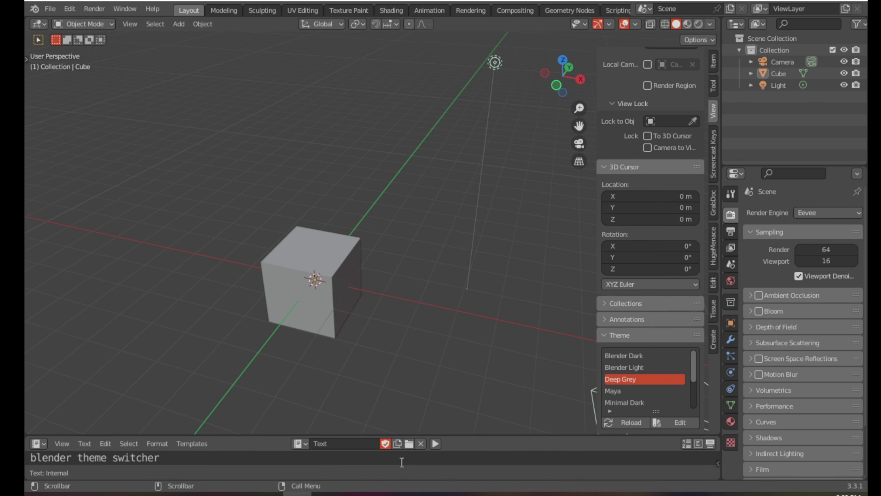
pyautogui.moveTo(454, 431); pyautogui.dragTo(451, 286)
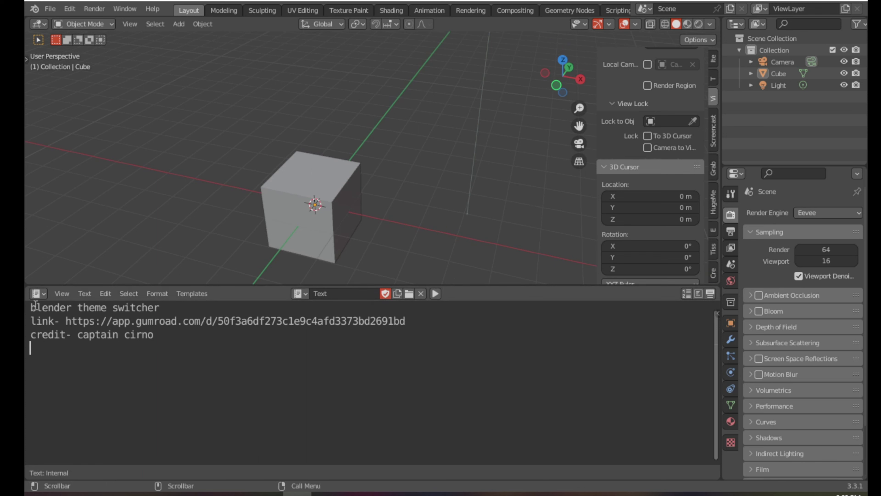
# Select and click through the title, download link and credit lines of the notes.
pyautogui.moveTo(31, 307); pyautogui.dragTo(168, 310)
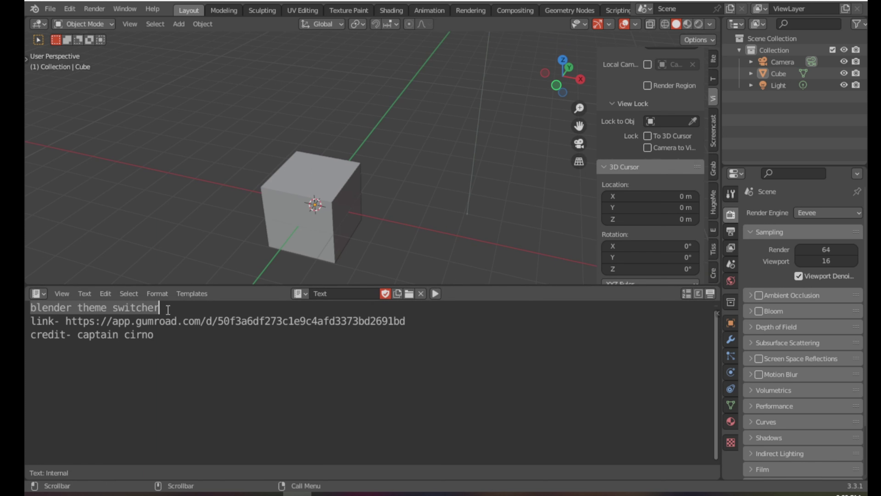
pyautogui.click(60, 323)
pyautogui.moveTo(101, 317); pyautogui.dragTo(350, 329)
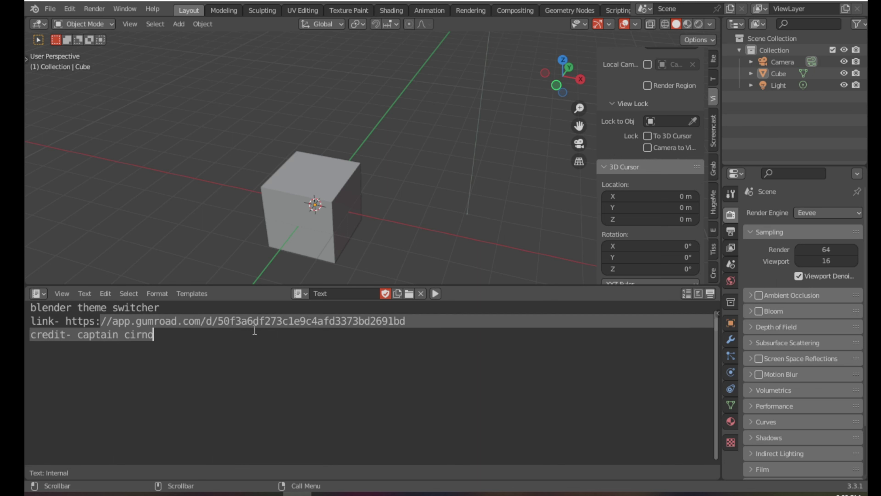
pyautogui.click(415, 323)
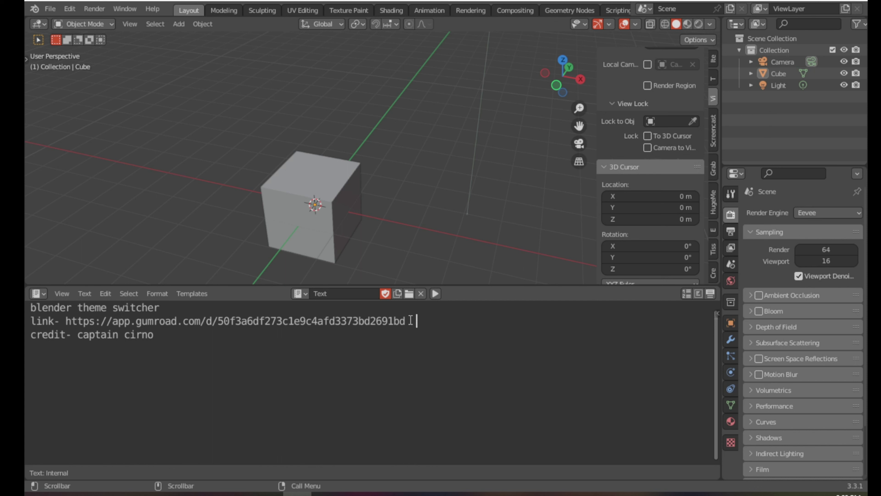
pyautogui.click(178, 340)
# Add the note line 'addon for free'.
pyautogui.press('Return')
pyautogui.write('add')
pyautogui.write('on fro')
pyautogui.press('BackSpace')
pyautogui.press('BackSpace')
pyautogui.write('or fr')
pyautogui.write('ee')
# Add the line 'I like this one, because it has orange color and it is filmic color management'.
pyautogui.press('Return')
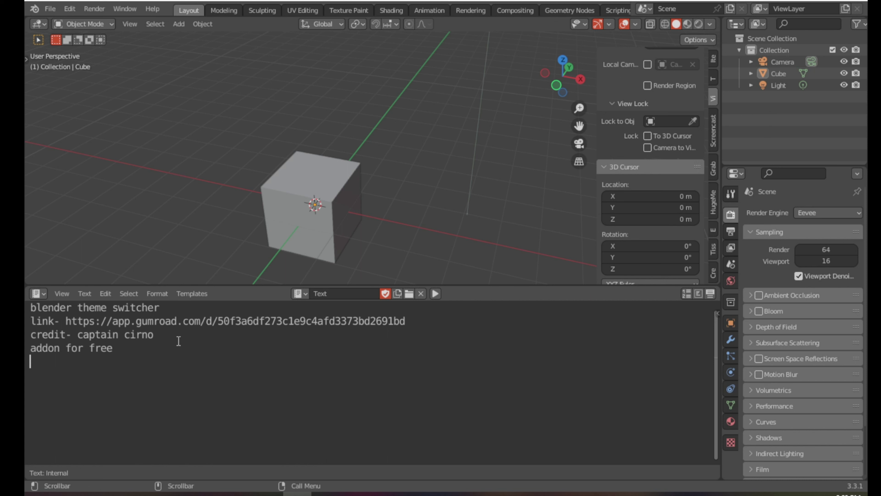
pyautogui.write('I like ')
pyautogui.write('the')
pyautogui.press('BackSpace')
pyautogui.press('BackSpace')
pyautogui.write('his one,')
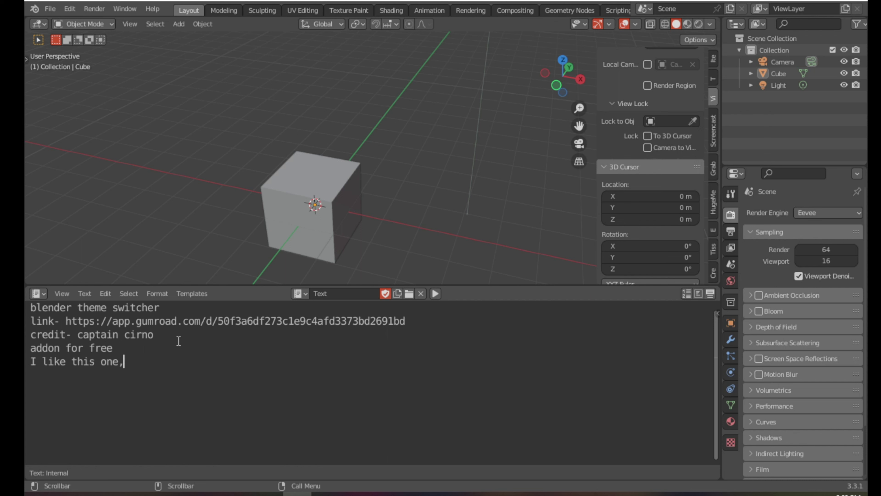
pyautogui.write(' because i')
pyautogui.write('t has ')
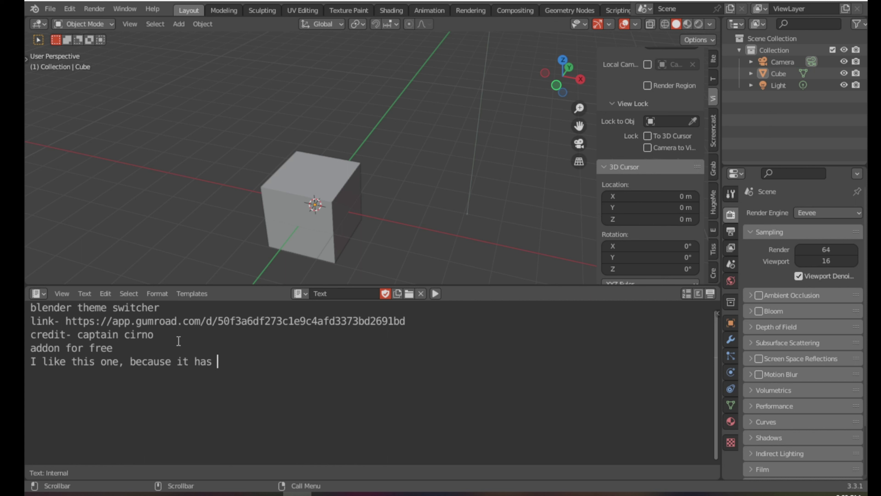
pyautogui.write('orange cold')
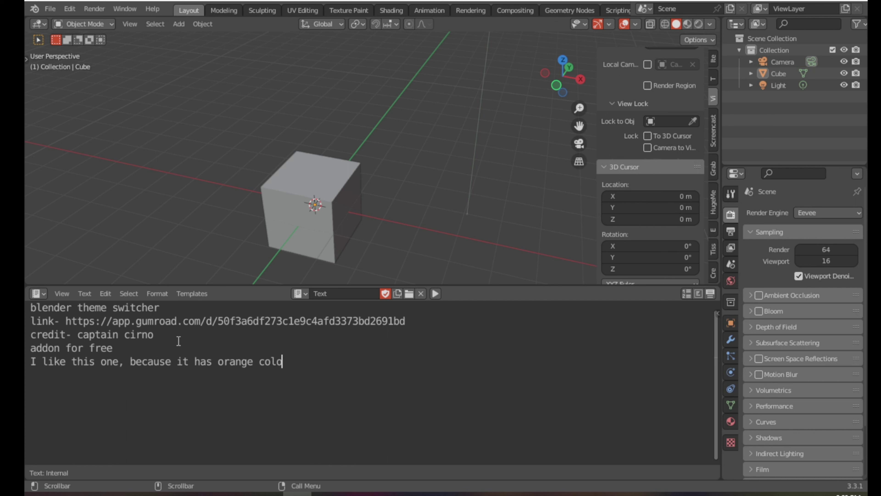
pyautogui.write('r')
pyautogui.write(' and ')
pyautogui.write('it it')
pyautogui.press('BackSpace')
pyautogui.press('BackSpace')
pyautogui.write('is fil')
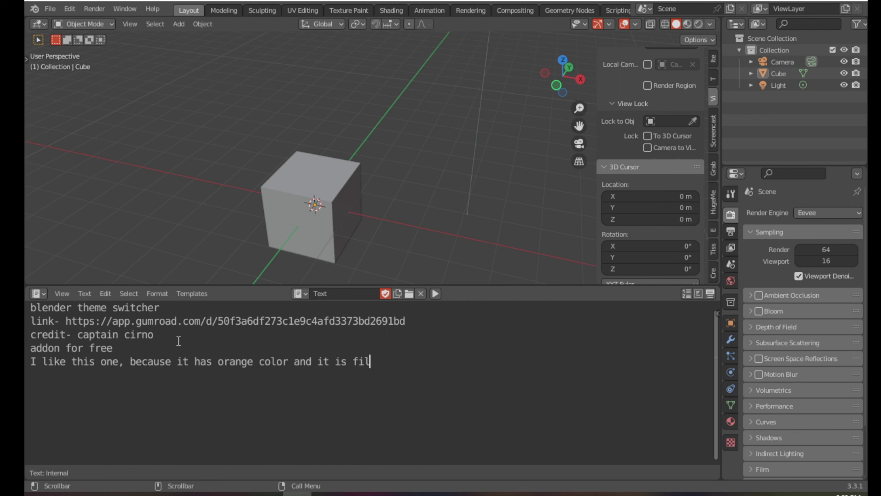
pyautogui.write('mic')
pyautogui.write(' colo')
pyautogui.write('r mana')
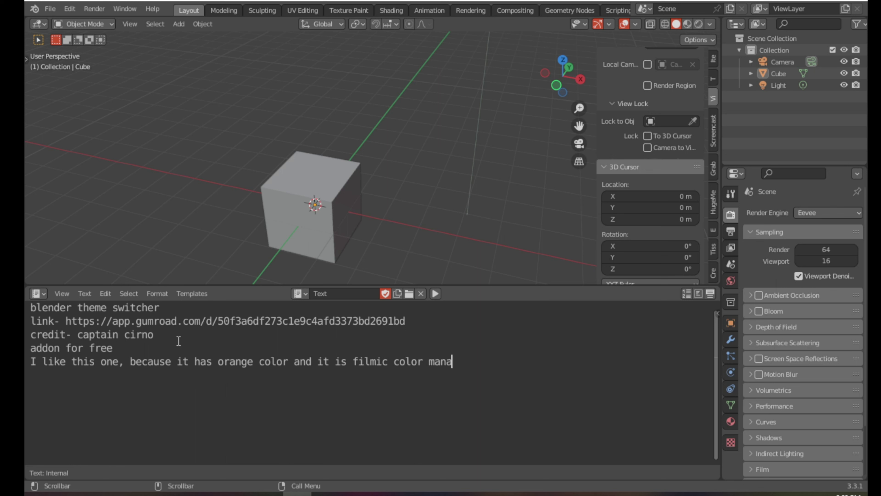
pyautogui.write('gement')
pyautogui.write(' l')
pyautogui.write('ike color')
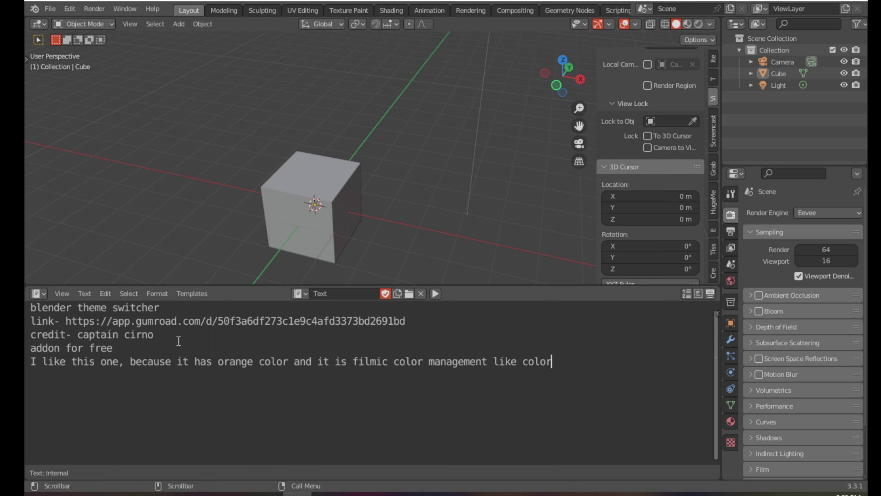
# Preview Blender Dark, note 'it has contrast more but', compare Blender Light, return to Deep Grey.
pyautogui.scroll(-5, 663, 212)
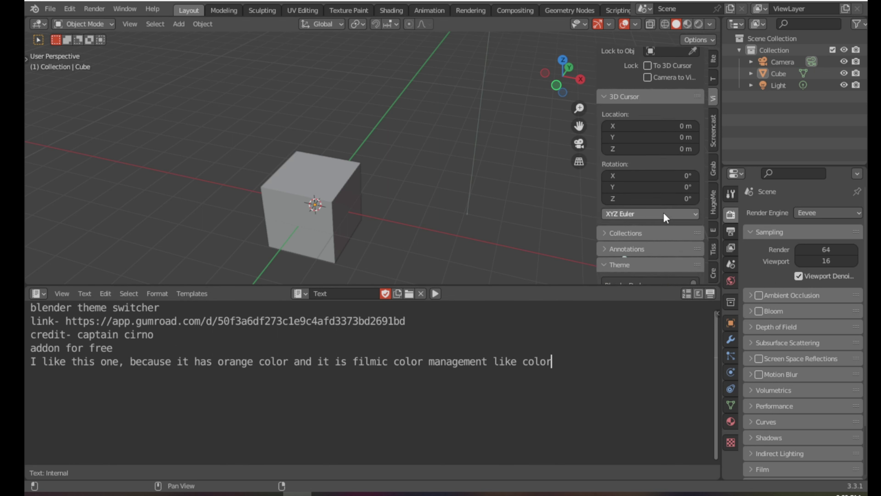
pyautogui.scroll(-5, 664, 212)
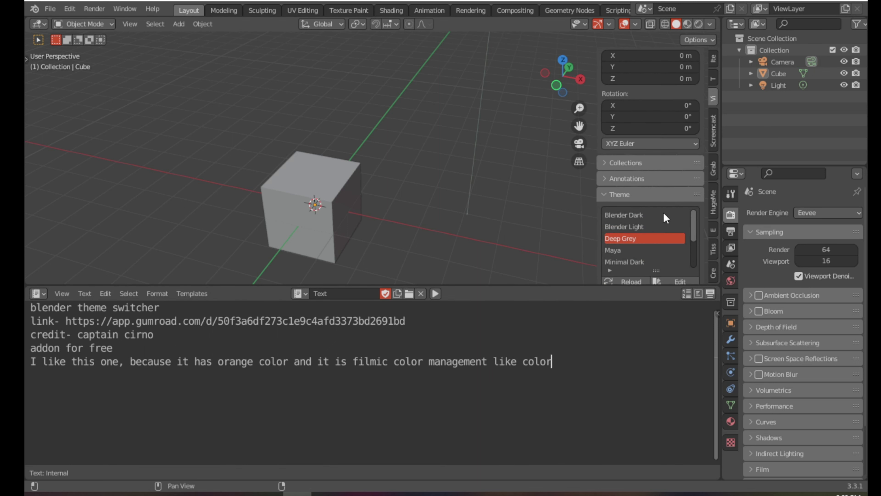
pyautogui.click(616, 215)
pyautogui.press('Return')
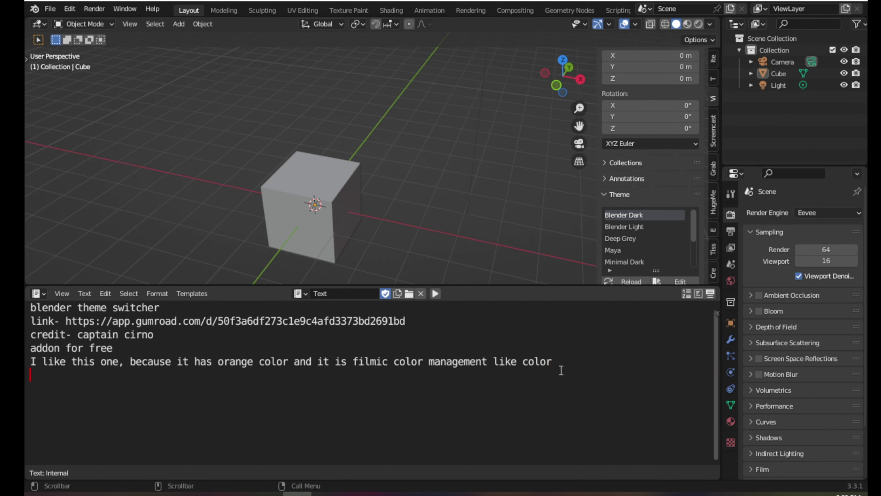
pyautogui.press('Return')
pyautogui.write('it')
pyautogui.write(' has con')
pyautogui.write('trast')
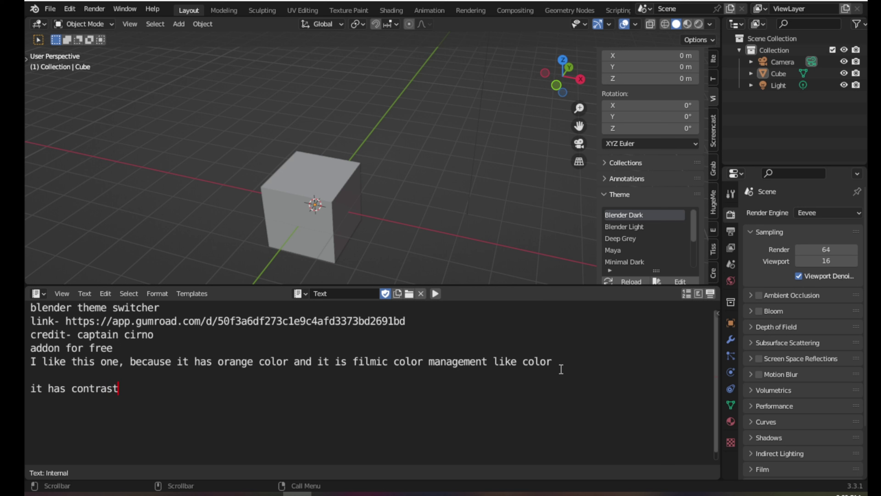
pyautogui.write(' more')
pyautogui.write(' but')
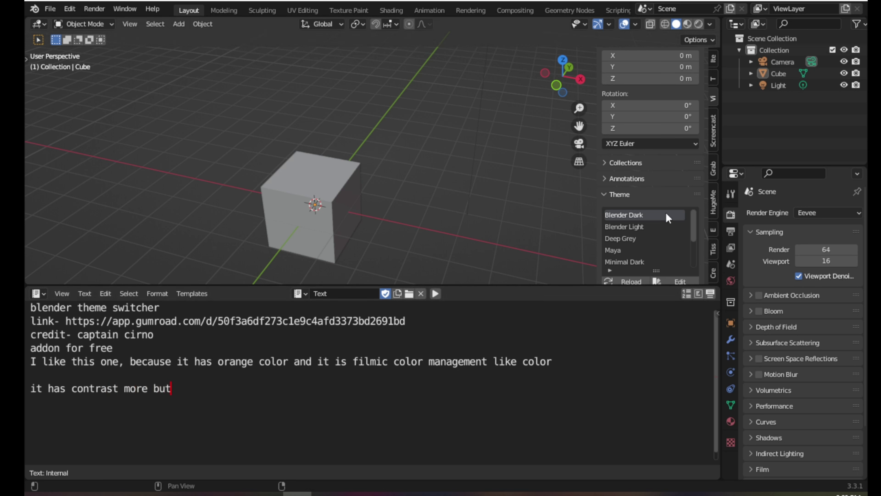
pyautogui.click(630, 227)
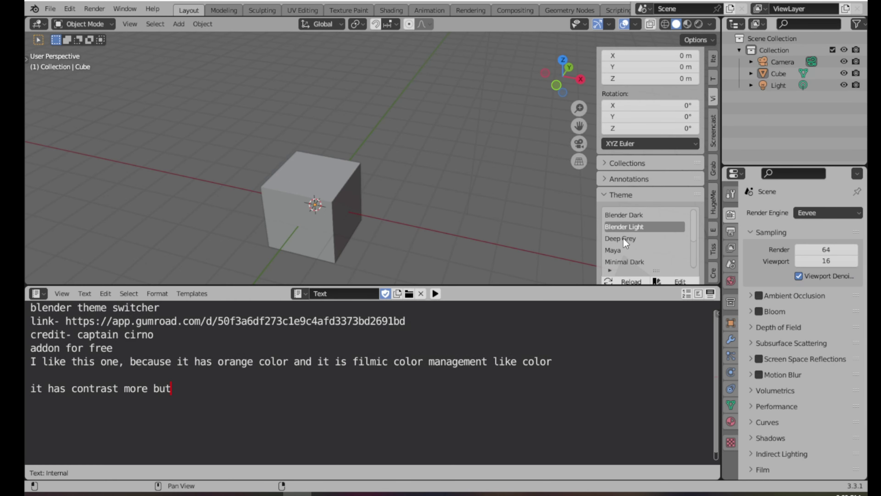
pyautogui.click(623, 238)
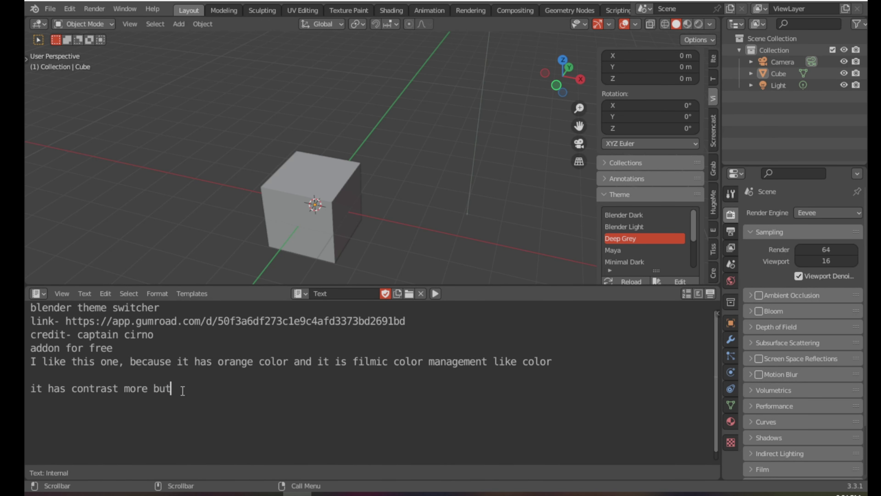
# Finish the line with 'DEEP GRAY has more soft like filmic'.
pyautogui.write('DD')
pyautogui.press('BackSpace')
pyautogui.write('E')
pyautogui.write('EP GRAY ')
pyautogui.write('HA')
pyautogui.press('BackSpace')
pyautogui.press('BackSpace')
pyautogui.write('has ')
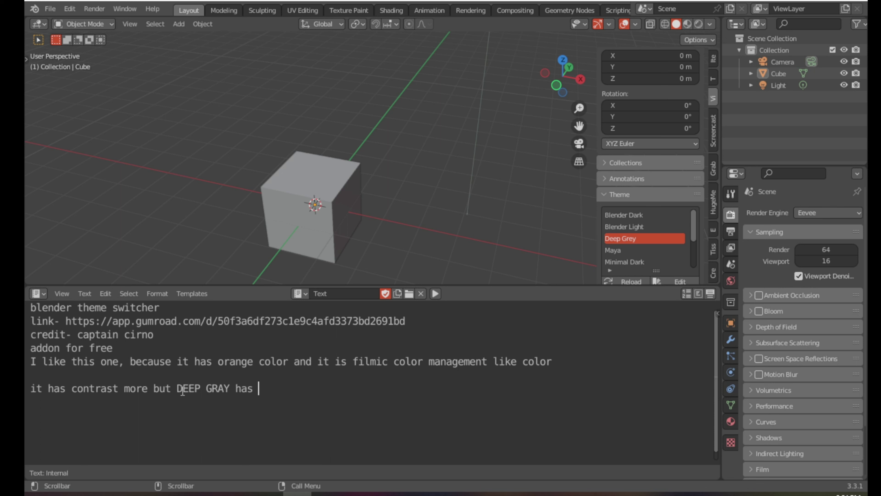
pyautogui.write('more soft')
pyautogui.write(' li')
pyautogui.write('ke filmic')
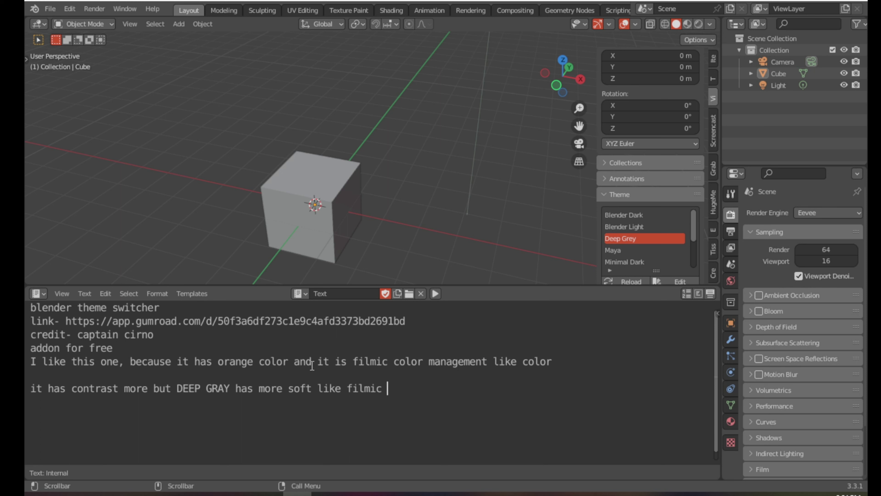
# Add the lines 'how to install' and 'download .zip file >'.
pyautogui.press('Return')
pyautogui.write('how to')
pyautogui.write(' instal')
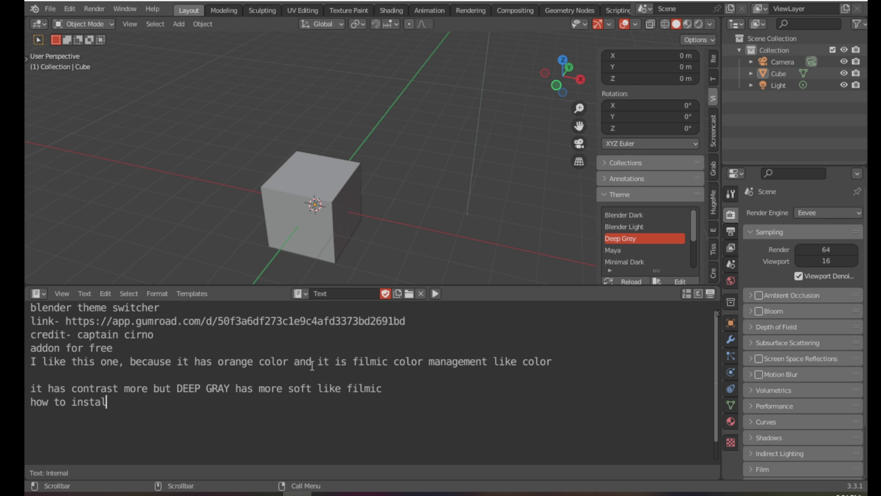
pyautogui.write('l')
pyautogui.press('Return')
pyautogui.write('dd')
pyautogui.press('BackSpace')
pyautogui.write('ownlo')
pyautogui.write('ad .')
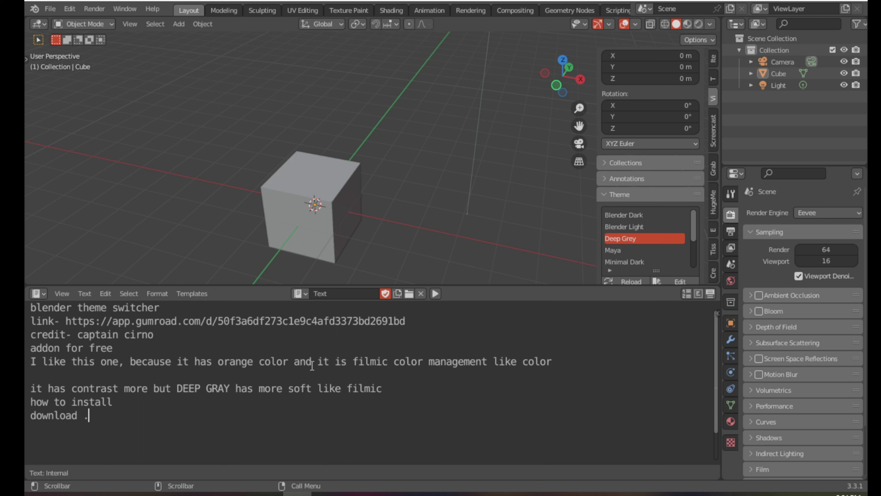
pyautogui.write('zip file')
pyautogui.write(' >')
# Add the note 'click on install button> find location where you download the file>select'.
pyautogui.click(48, 9)
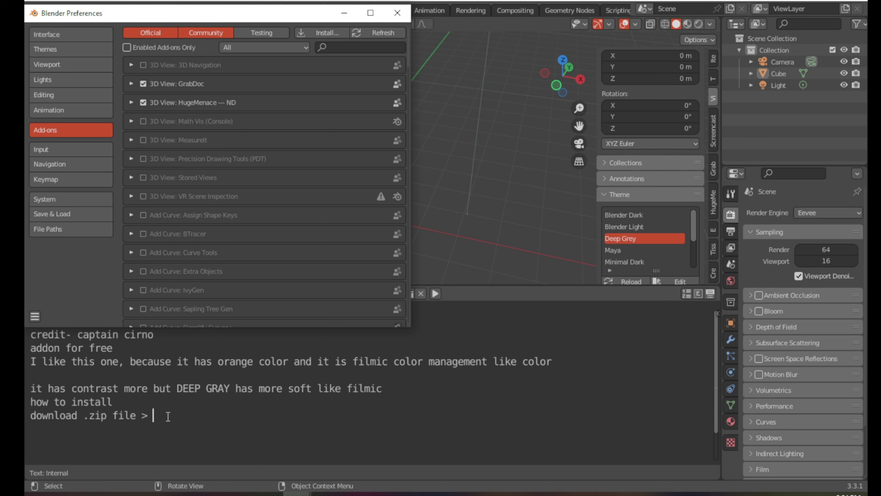
pyautogui.write('click ')
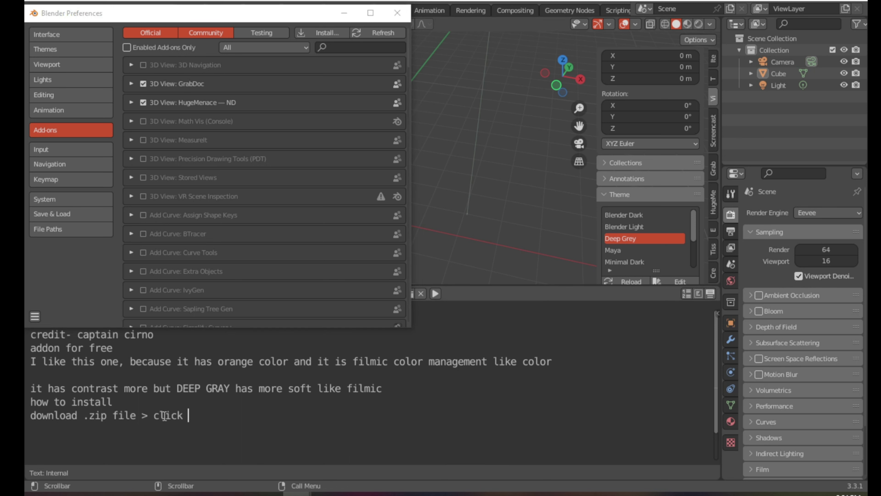
pyautogui.write('on onsta')
pyautogui.write('ll button')
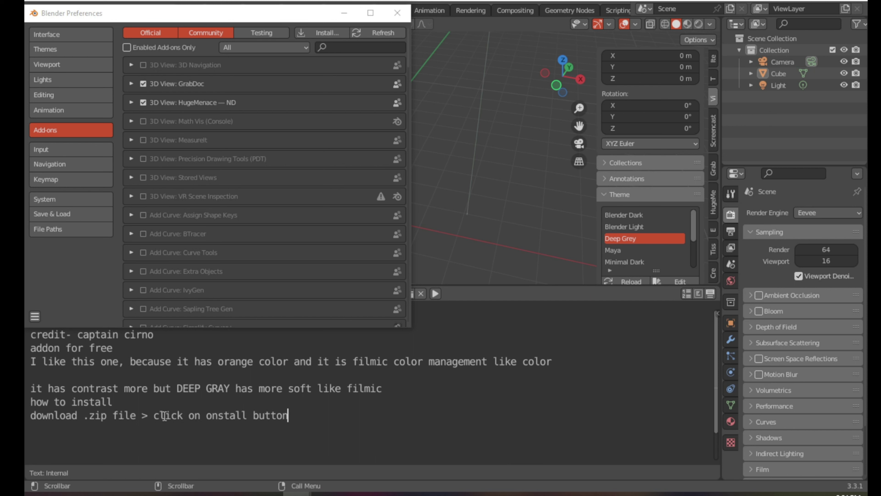
pyautogui.write('>')
pyautogui.write(' find')
pyautogui.write(' loc')
pyautogui.write('ation whe')
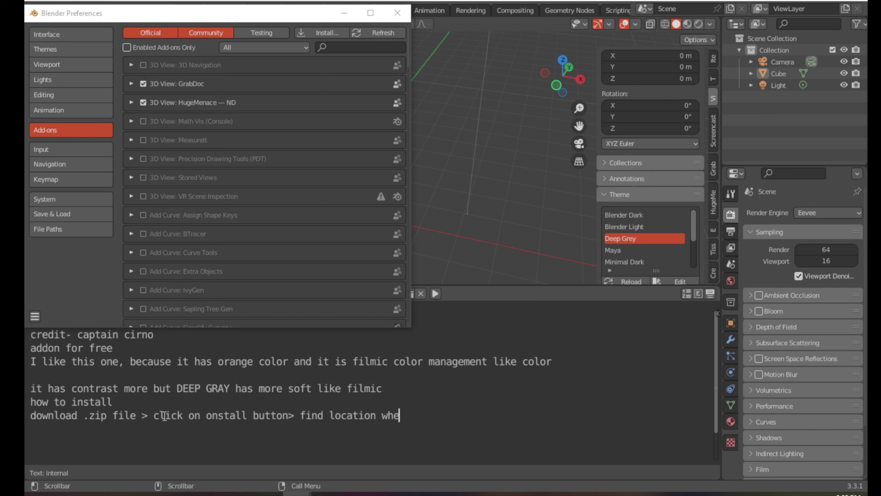
pyautogui.write('re you don')
pyautogui.write('l')
pyautogui.press('BackSpace')
pyautogui.press('BackSpace')
pyautogui.write('wnlo')
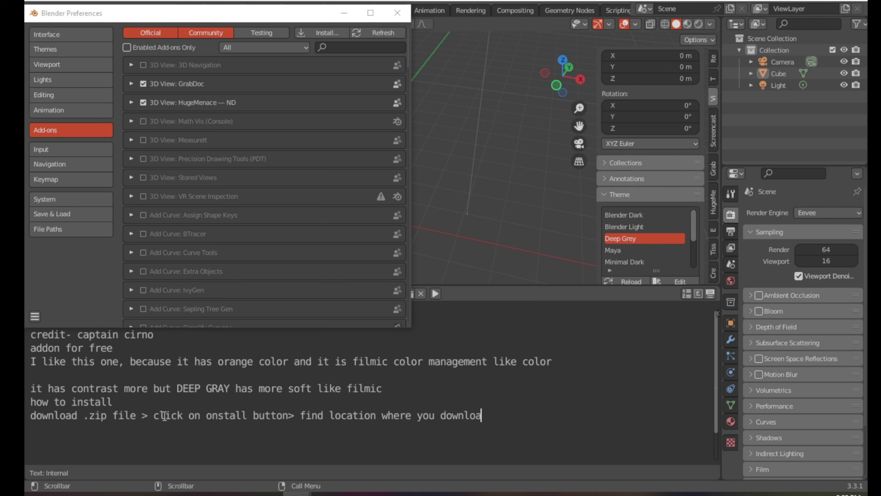
pyautogui.write('ad the')
pyautogui.write(' file')
pyautogui.write('>select')
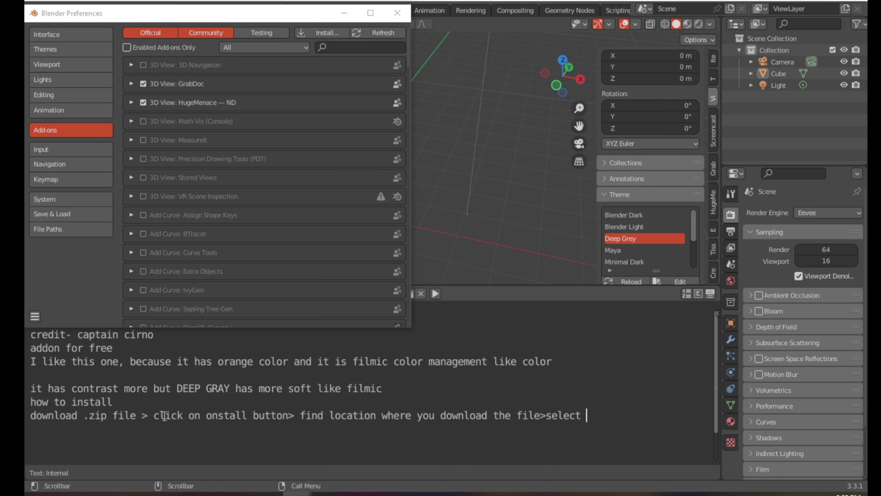
# Search Add-ons for 'theme' and enable the Theme Switcher add-on, expanding its details.
pyautogui.click(330, 48)
pyautogui.write('theme')
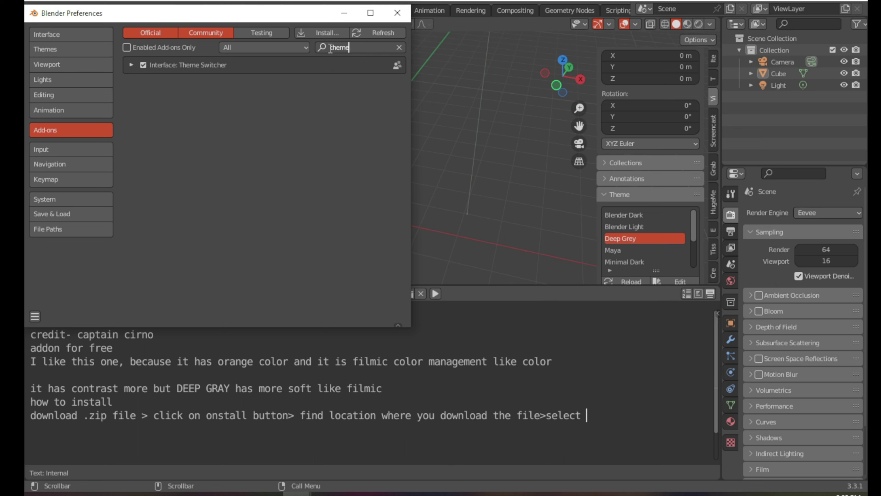
pyautogui.press('Return')
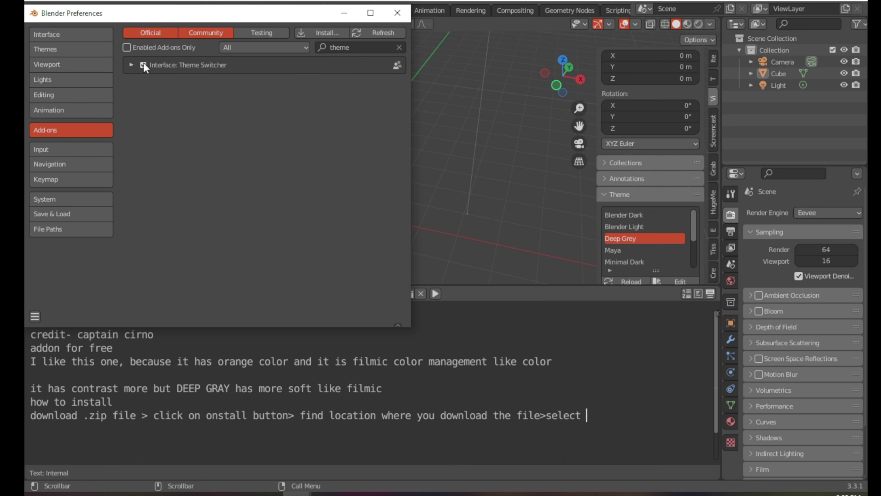
pyautogui.click(143, 64)
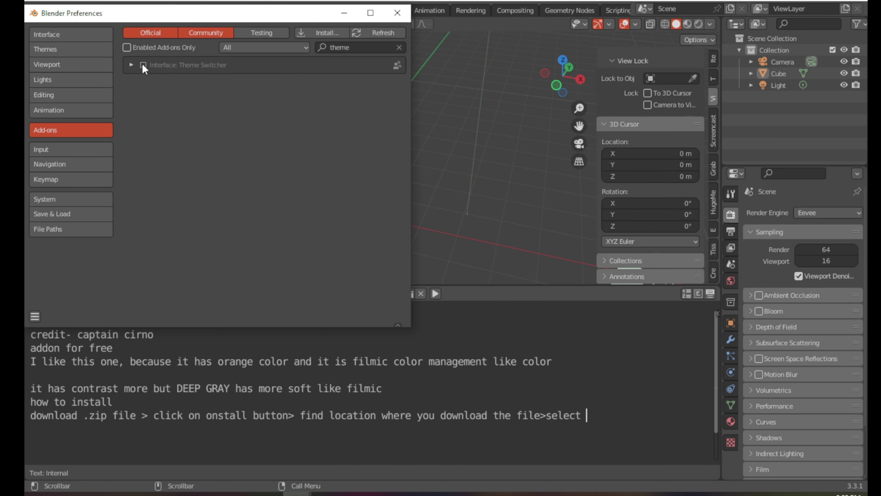
pyautogui.click(131, 65)
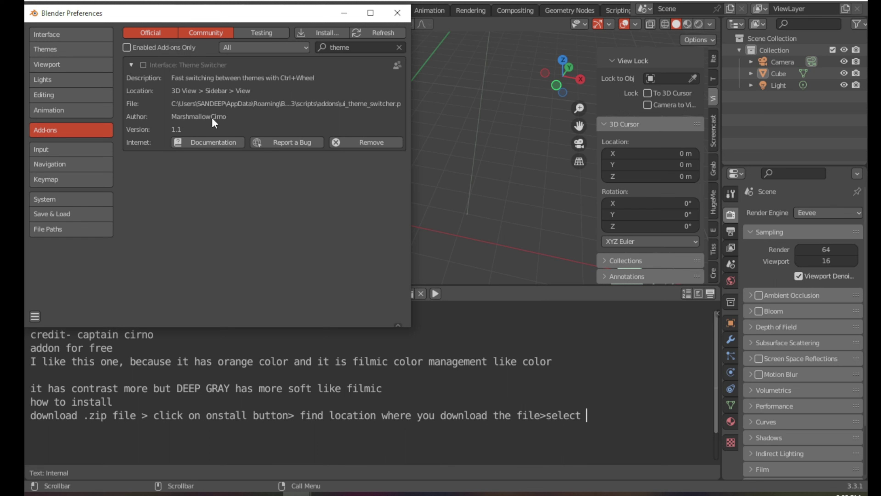
pyautogui.click(142, 65)
# Save the preferences and close the Preferences window.
pyautogui.scroll(-4, 656, 182)
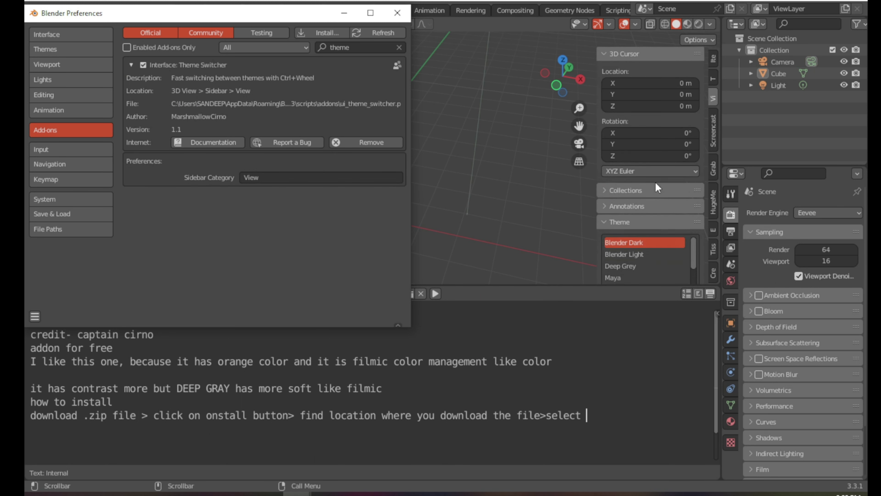
pyautogui.scroll(-2, 655, 182)
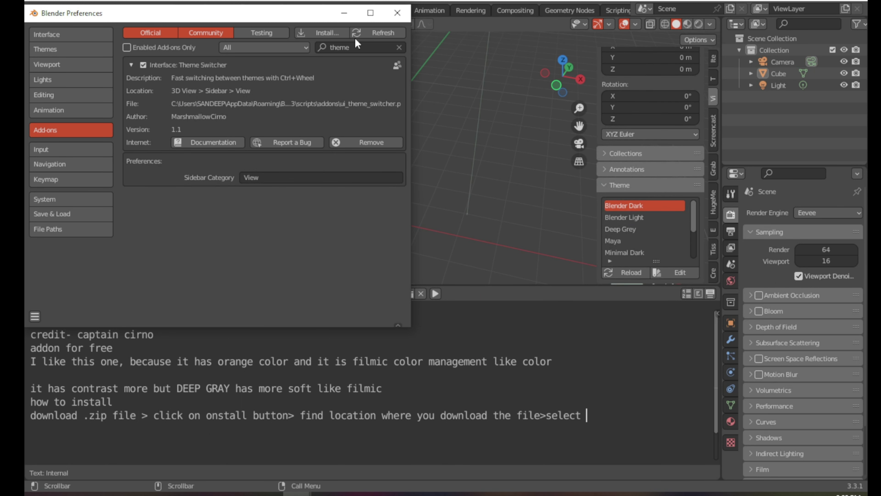
pyautogui.click(35, 315)
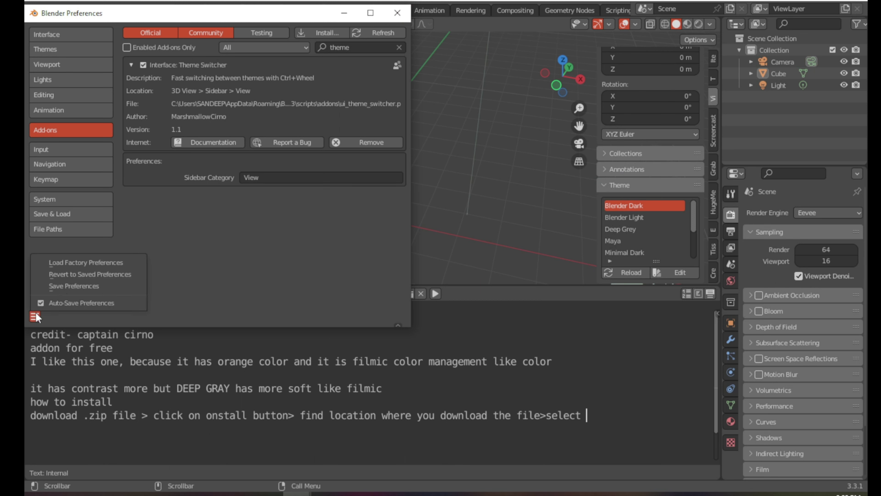
pyautogui.click(68, 288)
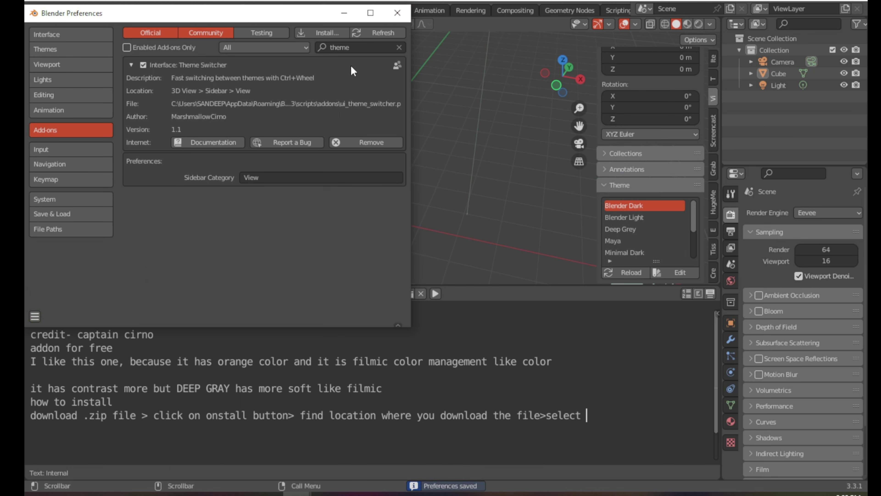
pyautogui.click(389, 19)
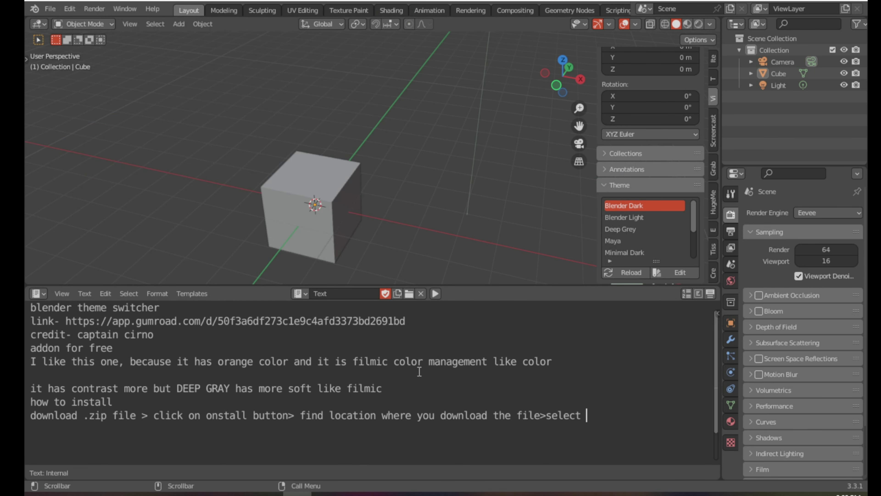
# Add the line 'you can see on side bar> view menue' and maximize the 3D viewport.
pyautogui.press('Return')
pyautogui.write('you')
pyautogui.write(' can see')
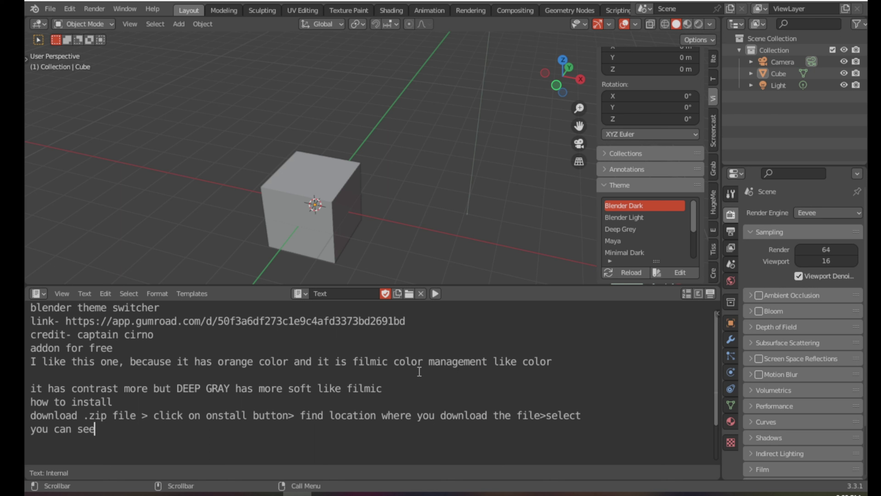
pyautogui.write(' on ')
pyautogui.write('side bar')
pyautogui.write('>')
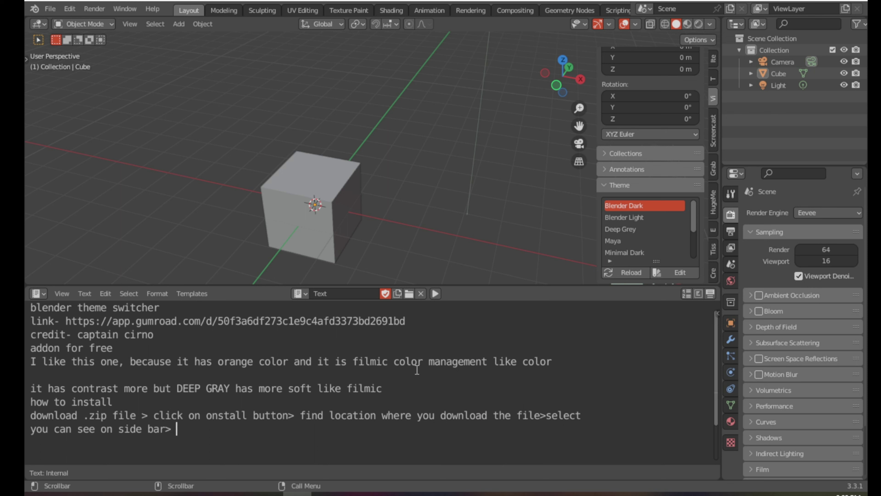
pyautogui.write(' view')
pyautogui.write(' menue')
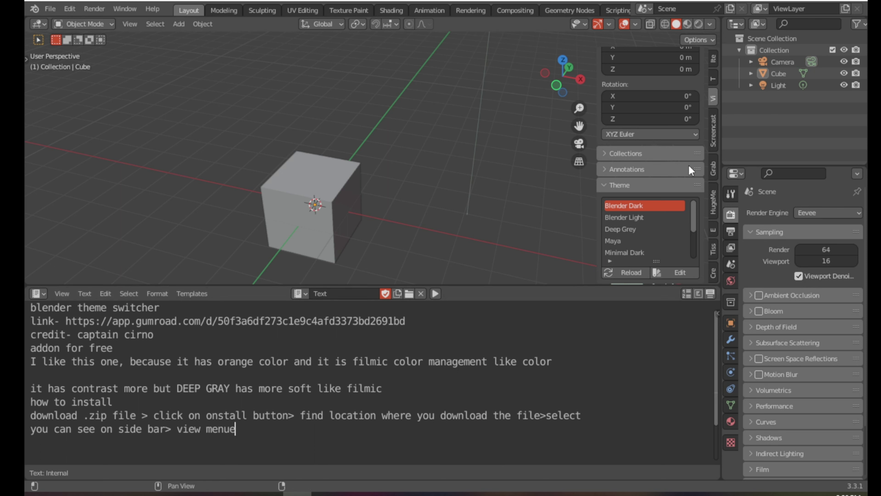
pyautogui.hotkey('ctrl', 'space')
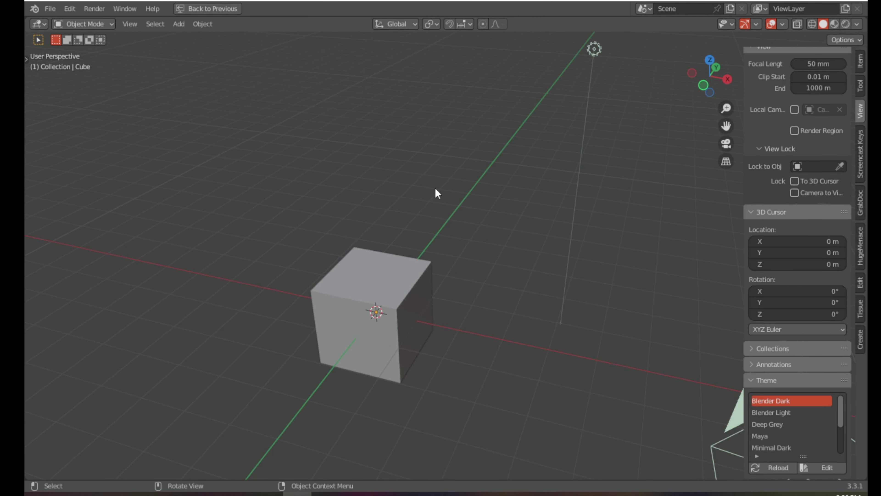
# Show the sidebar's View tab and reopen its Theme panel.
pyautogui.click(860, 62)
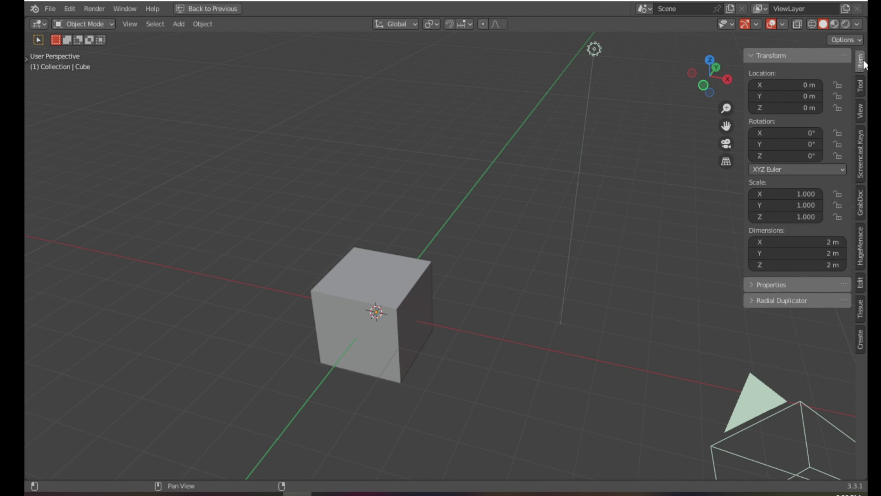
pyautogui.click(860, 89)
pyautogui.click(860, 110)
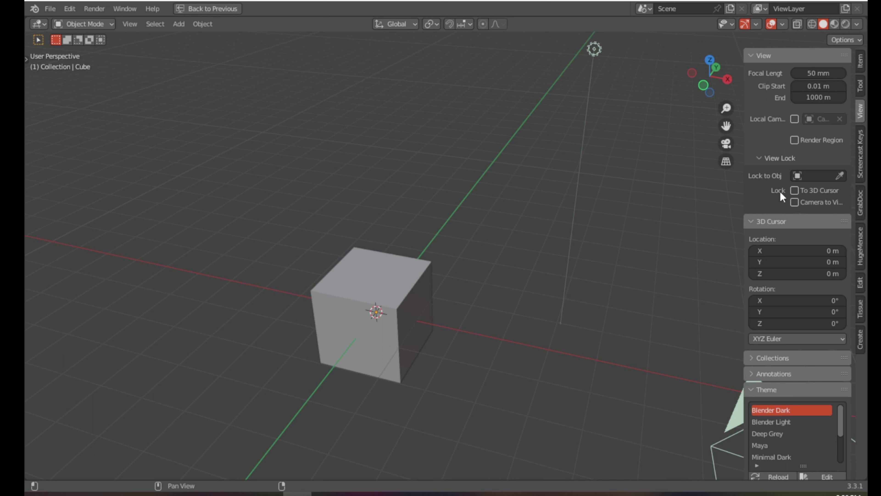
pyautogui.click(752, 392)
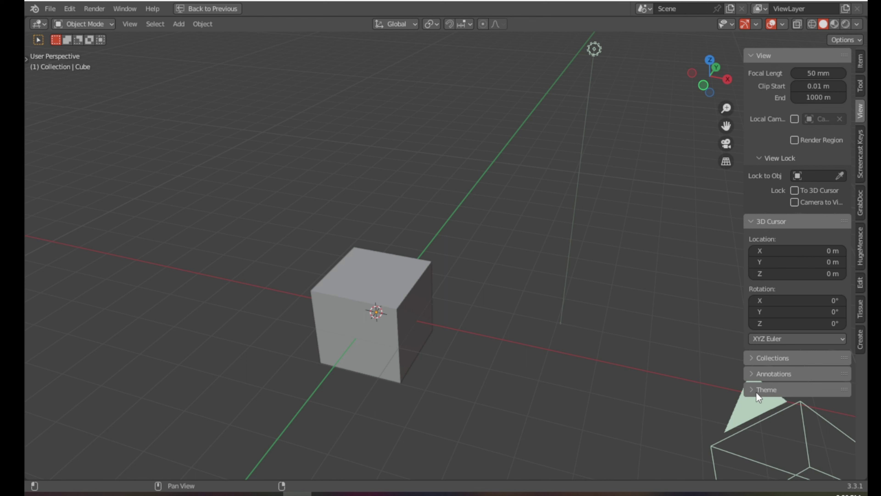
pyautogui.click(749, 391)
# Preview Blender Light, Deep Grey and Maya, settle on Deep Grey, and restore the layout.
pyautogui.click(777, 422)
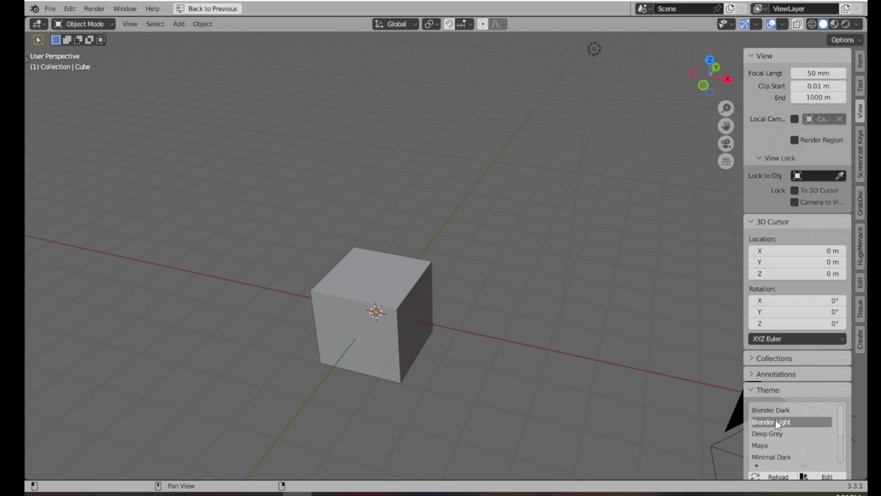
pyautogui.click(772, 434)
pyautogui.click(764, 444)
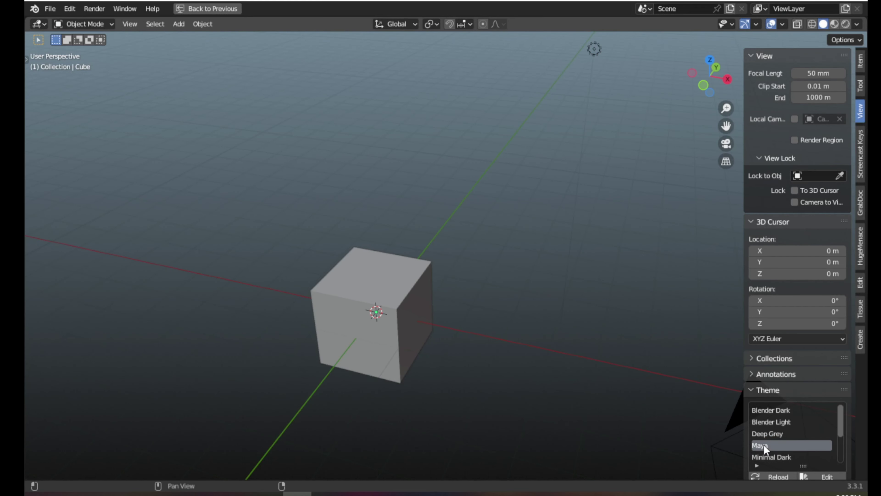
pyautogui.moveTo(484, 327)
pyautogui.mouseDown(button='middle')
pyautogui.moveTo(487, 301)
pyautogui.moveTo(506, 308)
pyautogui.moveTo(487, 315)
pyautogui.mouseUp(button='middle')
pyautogui.click(771, 420)
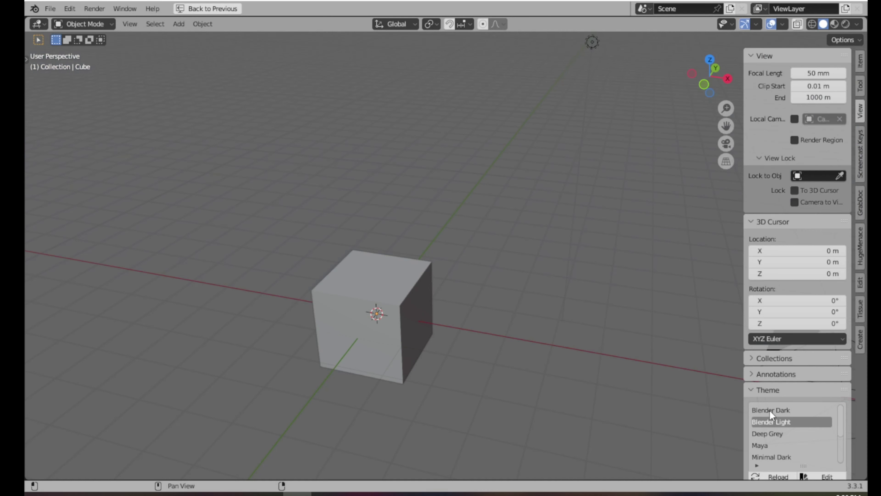
pyautogui.click(767, 434)
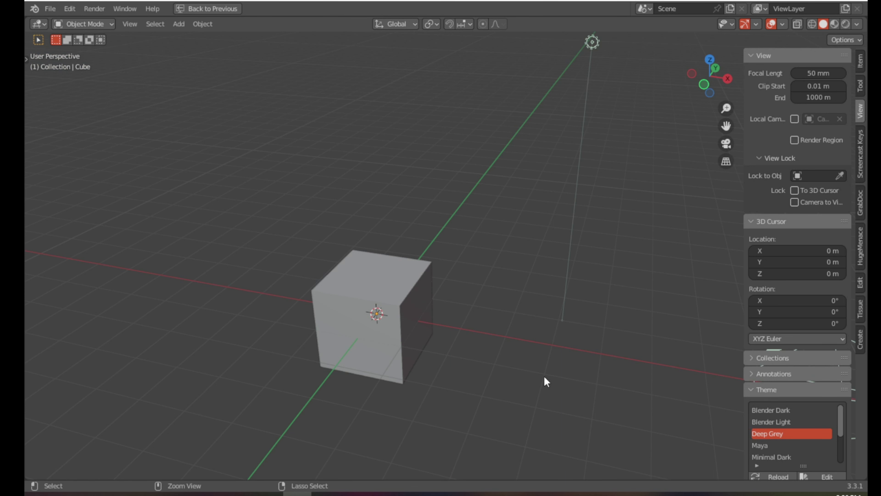
pyautogui.hotkey('ctrl', 'space')
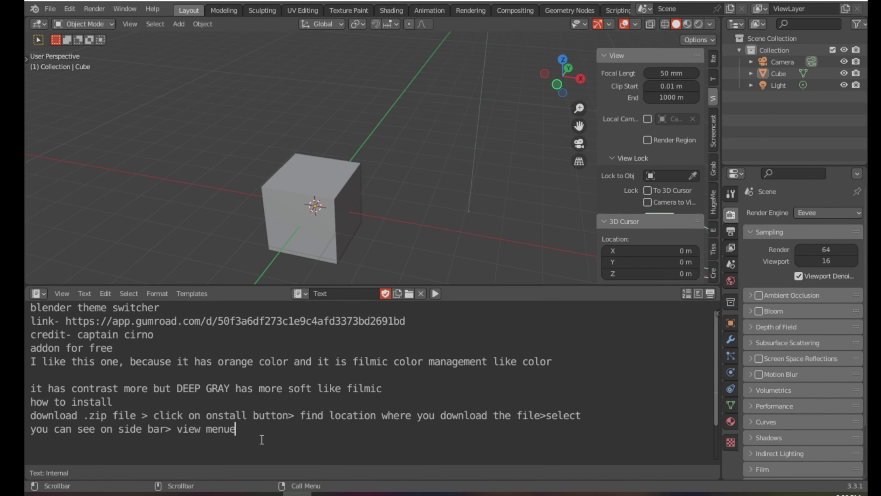
# Add the closing lines 'this addon really cool' and 'thanks & gracias por ver'.
pyautogui.press('Return')
pyautogui.press('Return')
pyautogui.write('this ')
pyautogui.write('addon reall')
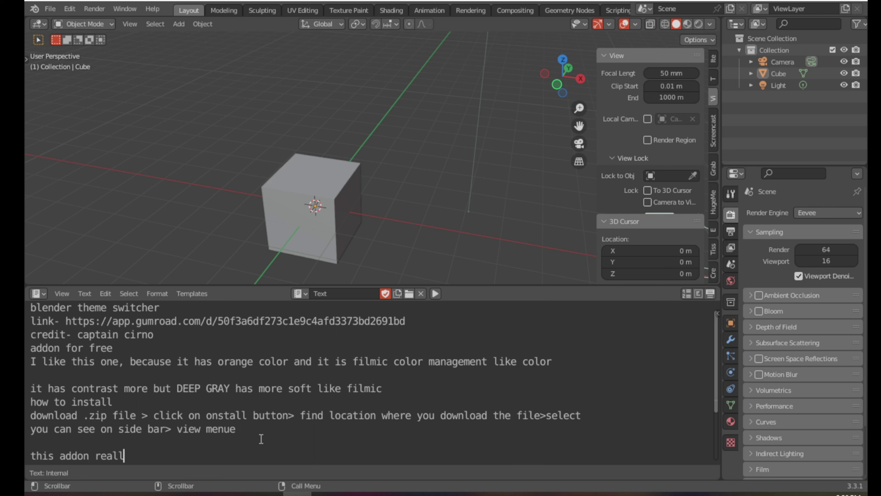
pyautogui.write('y ')
pyautogui.write('cool')
pyautogui.press('Return')
pyautogui.press('Return')
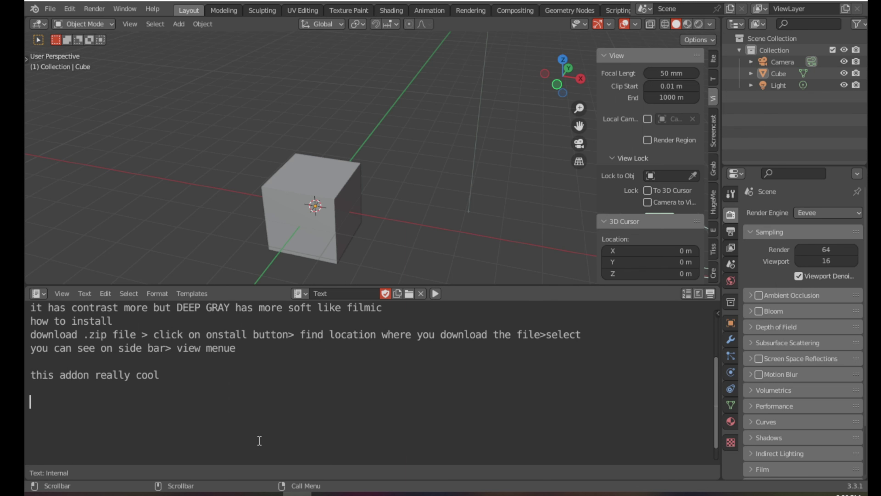
pyautogui.write('thank')
pyautogui.write('s')
pyautogui.write(' & g')
pyautogui.write('racias por')
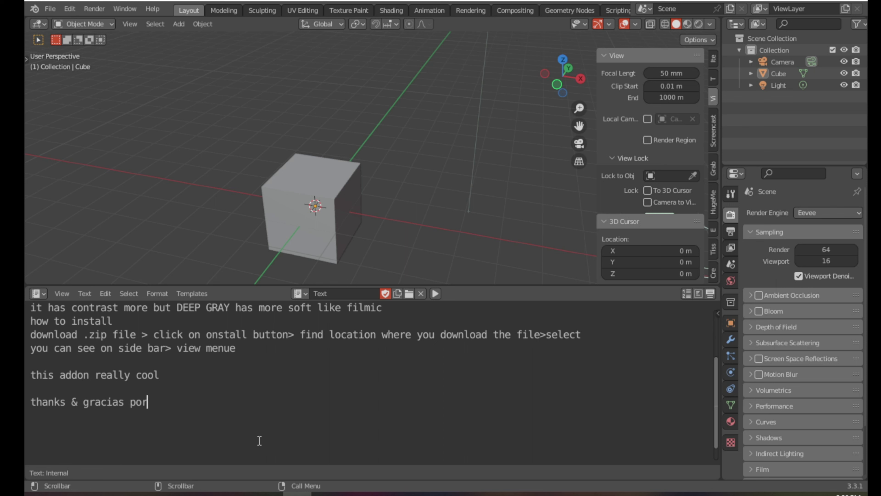
pyautogui.write(' ver')
pyautogui.press('Return')
pyautogui.press('Return')
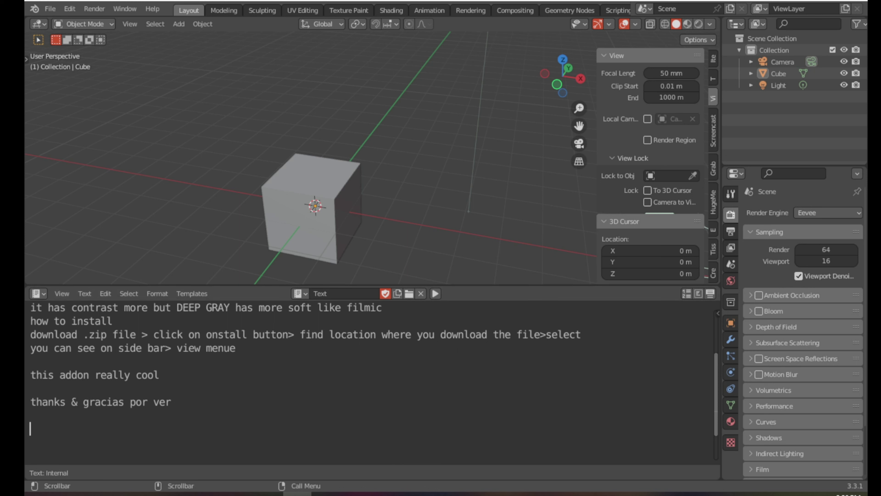